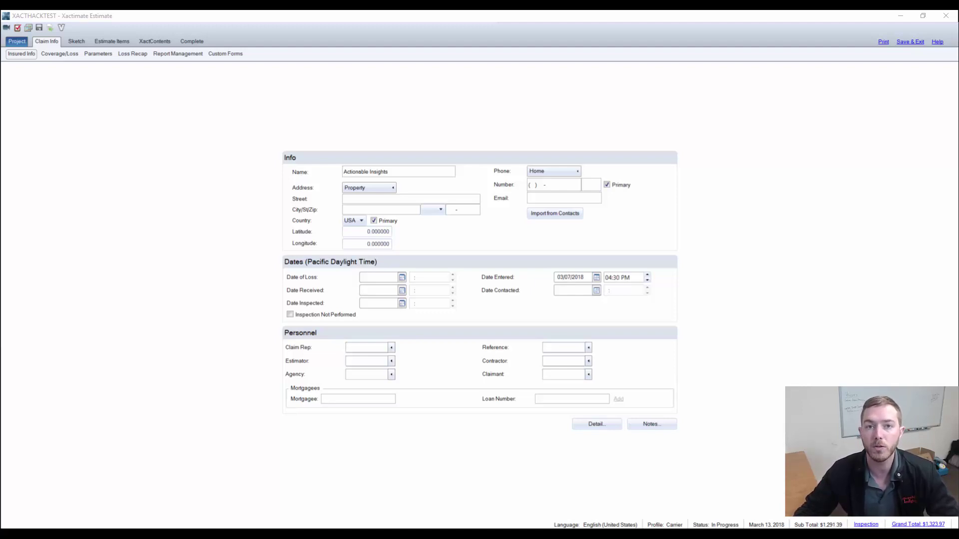
# Go to the Coverage/Loss page and select the Dwelling coverage row.
pyautogui.click(251, 298)
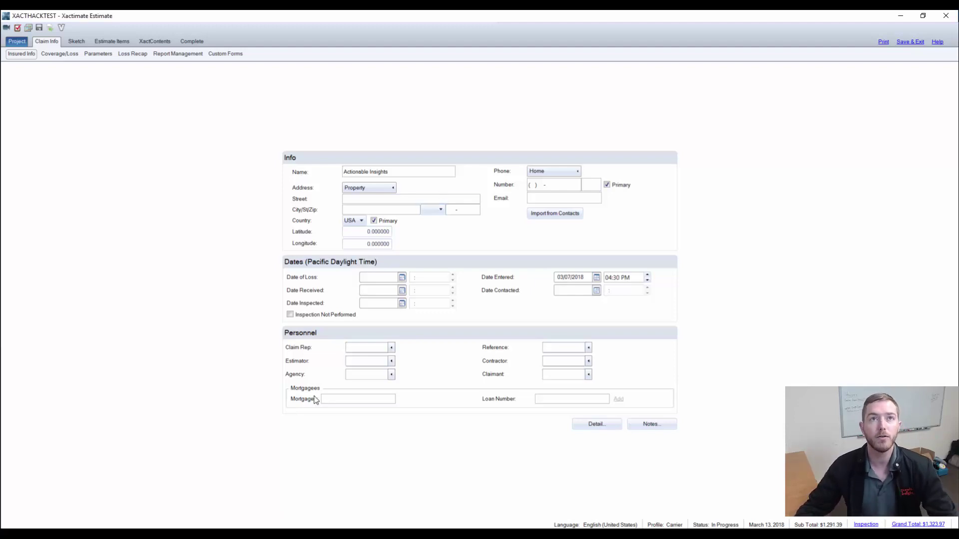
pyautogui.click(64, 57)
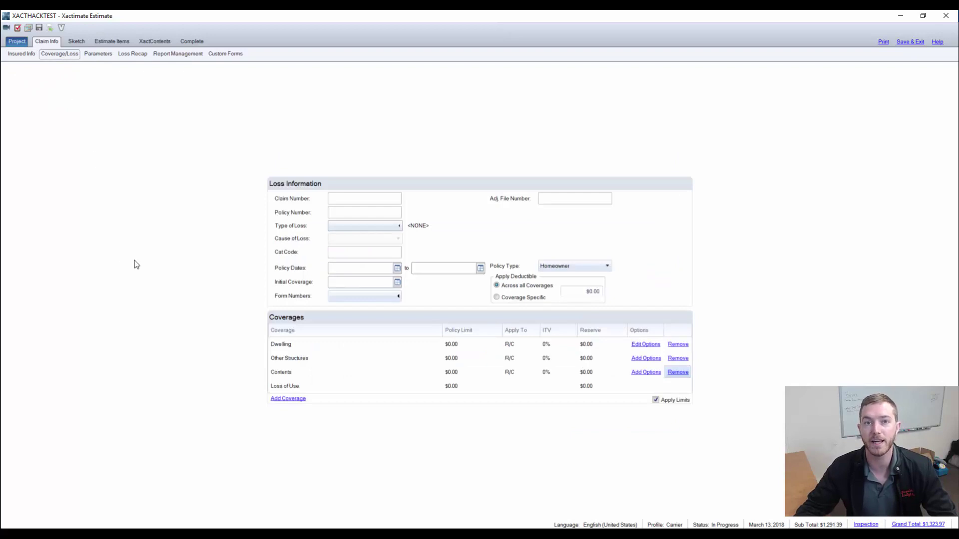
pyautogui.click(356, 345)
pyautogui.click(369, 346)
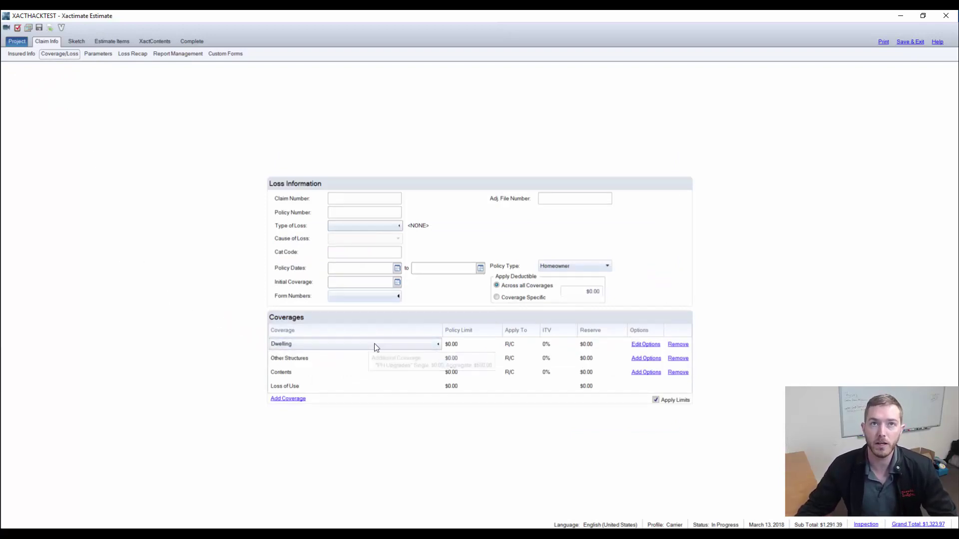
# Open the Dwelling coverage options, clear the additional coverage class and list the classes.
pyautogui.click(644, 345)
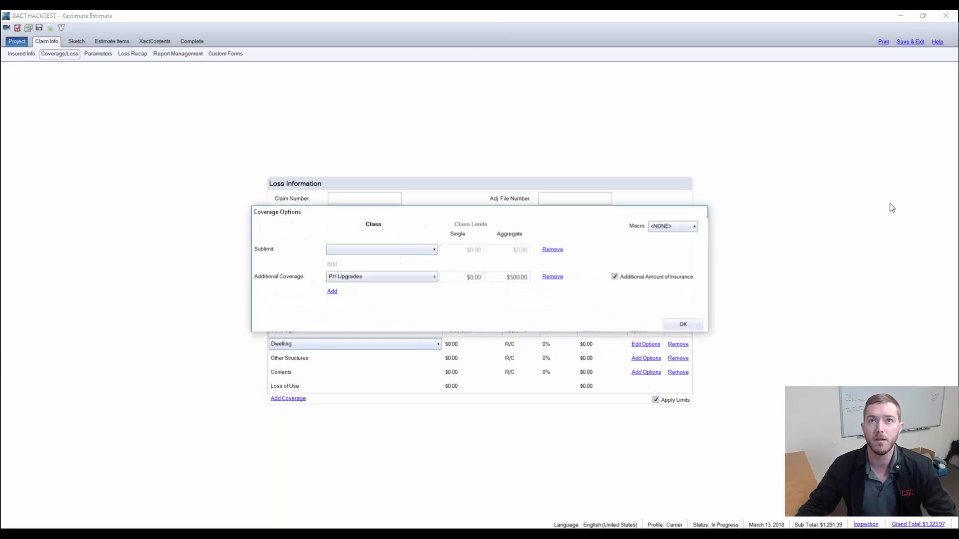
pyautogui.click(553, 277)
pyautogui.click(401, 277)
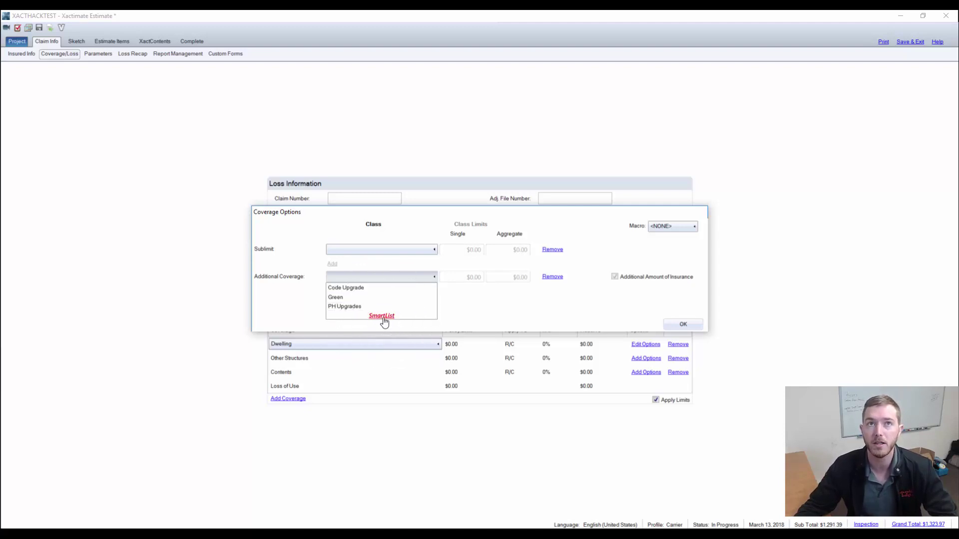
# Add 'PH2 UPGRADES' as a new Upgrade-type additional coverage from the SmartList and accept it.
pyautogui.click(389, 318)
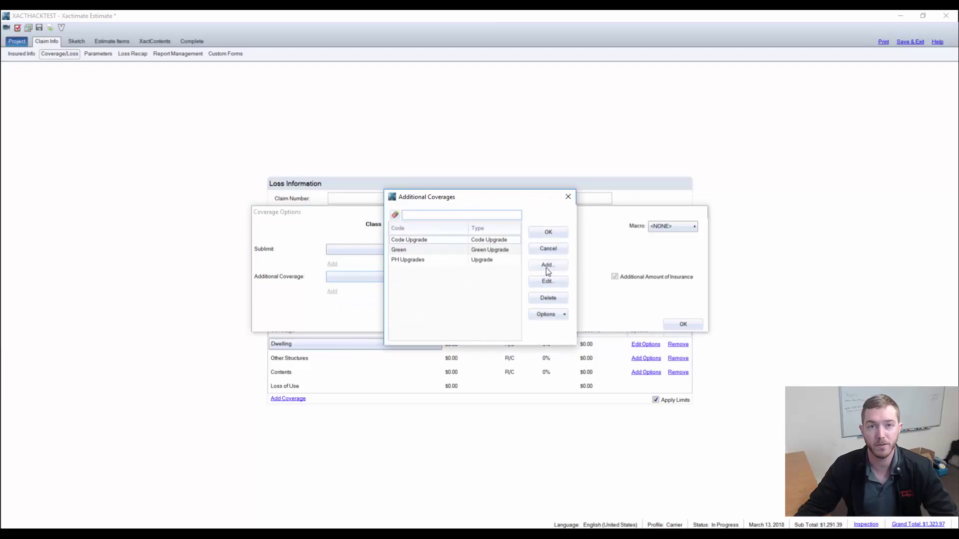
pyautogui.click(547, 268)
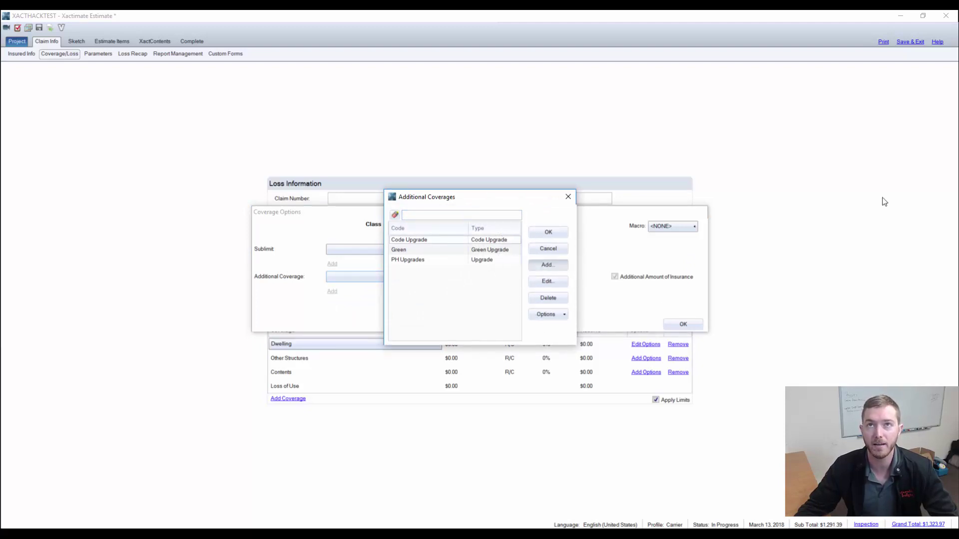
pyautogui.write('PH')
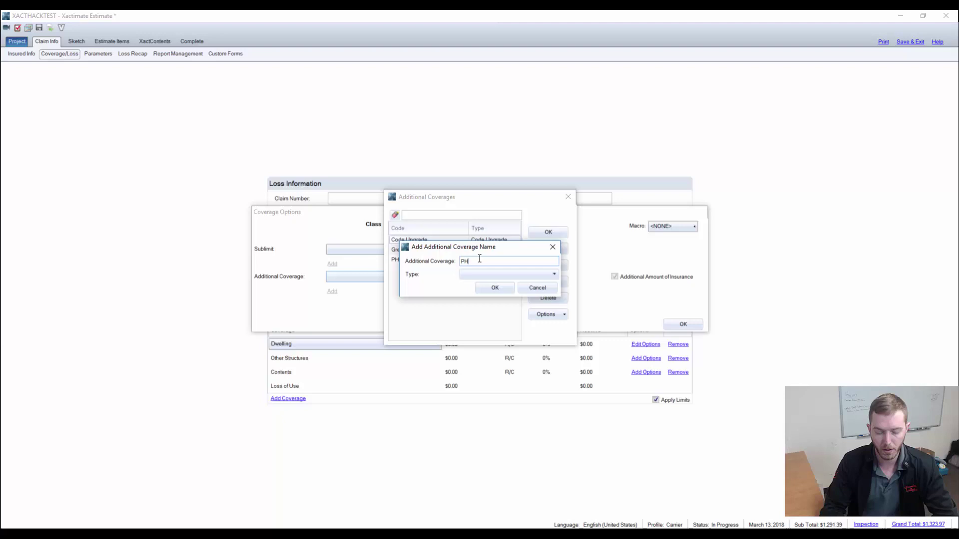
pyautogui.write('2 UPGRADES')
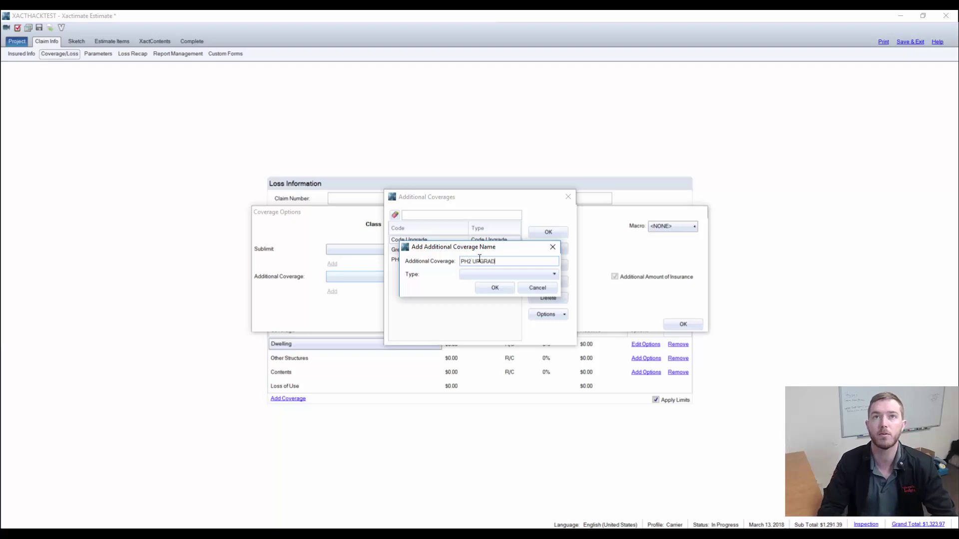
pyautogui.click(554, 274)
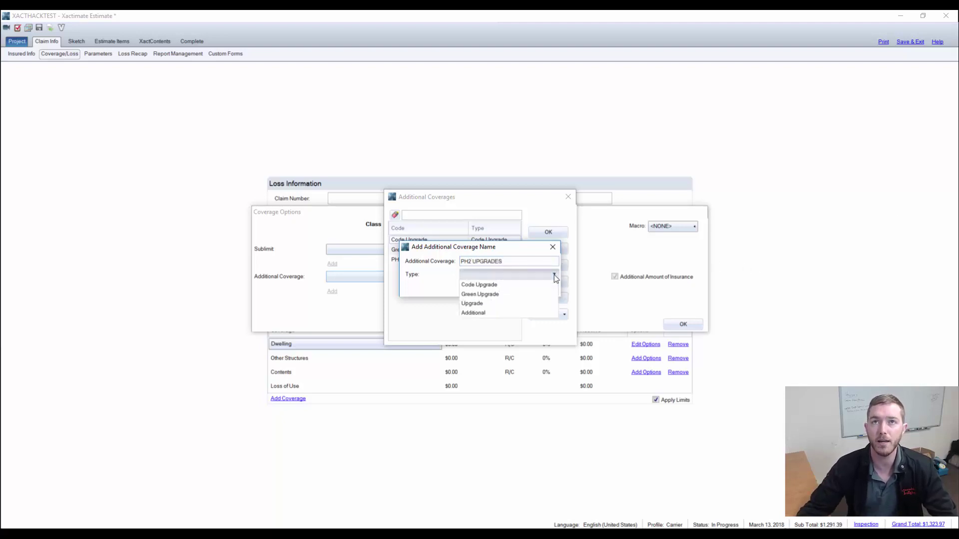
pyautogui.click(508, 304)
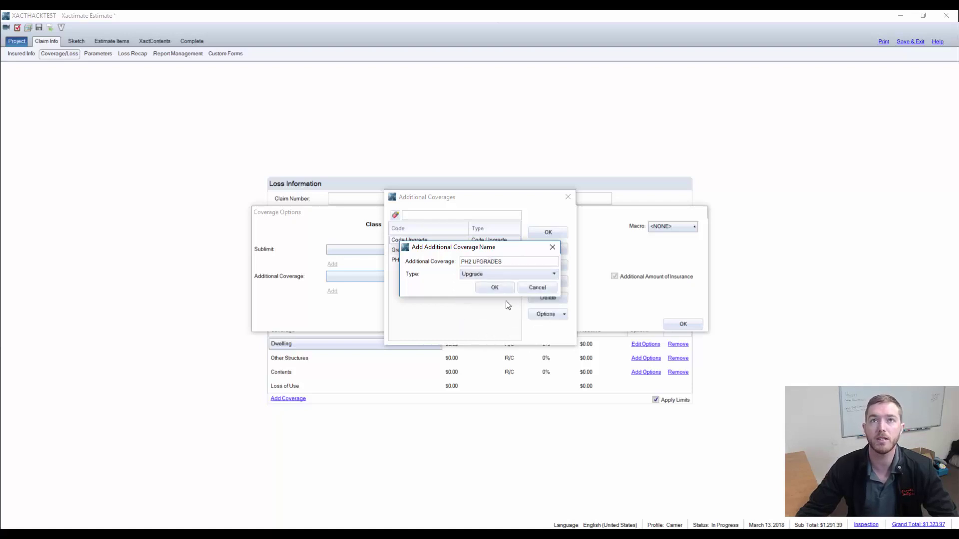
pyautogui.click(492, 287)
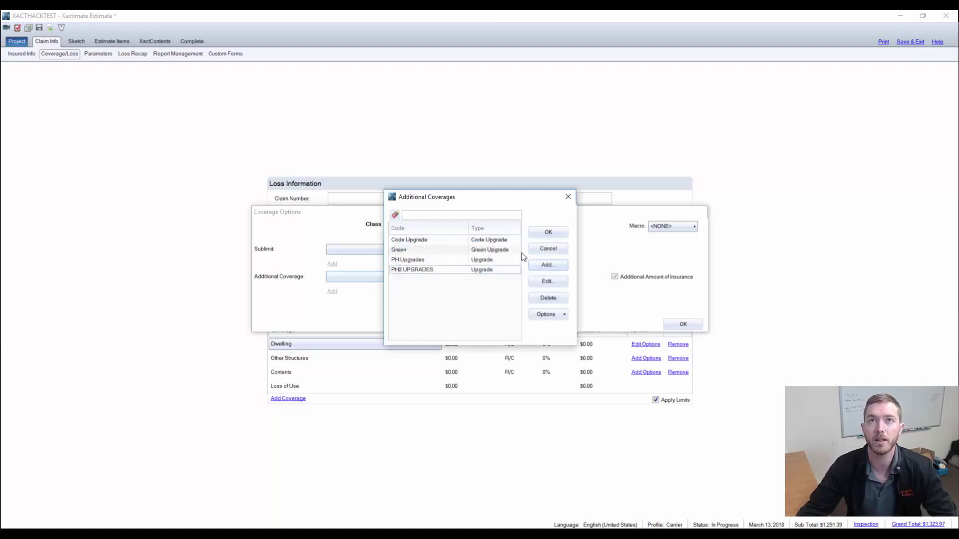
pyautogui.click(549, 234)
# Choose PH Upgrades, set its Aggregate limit to $1,000.00 with Additional Amount of Insurance on, and save.
pyautogui.click(399, 276)
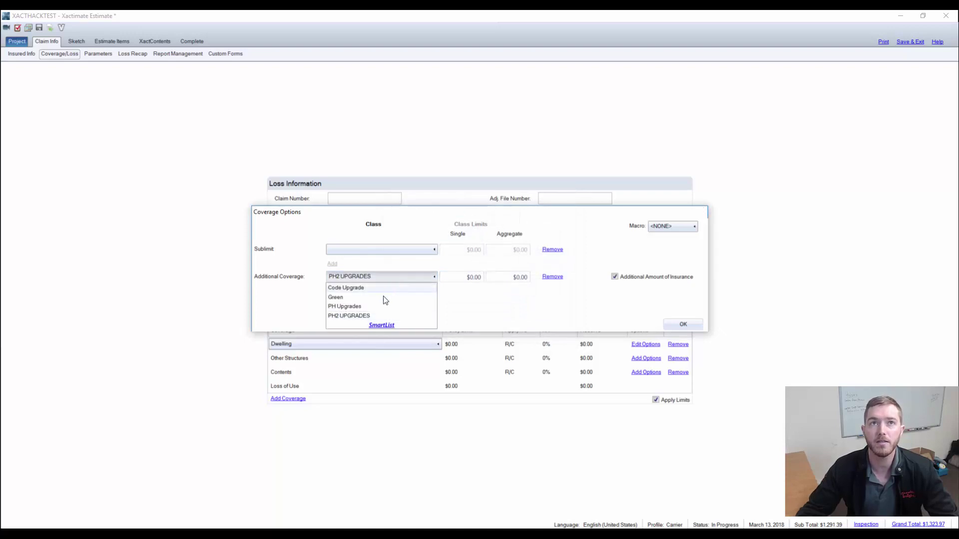
pyautogui.click(382, 312)
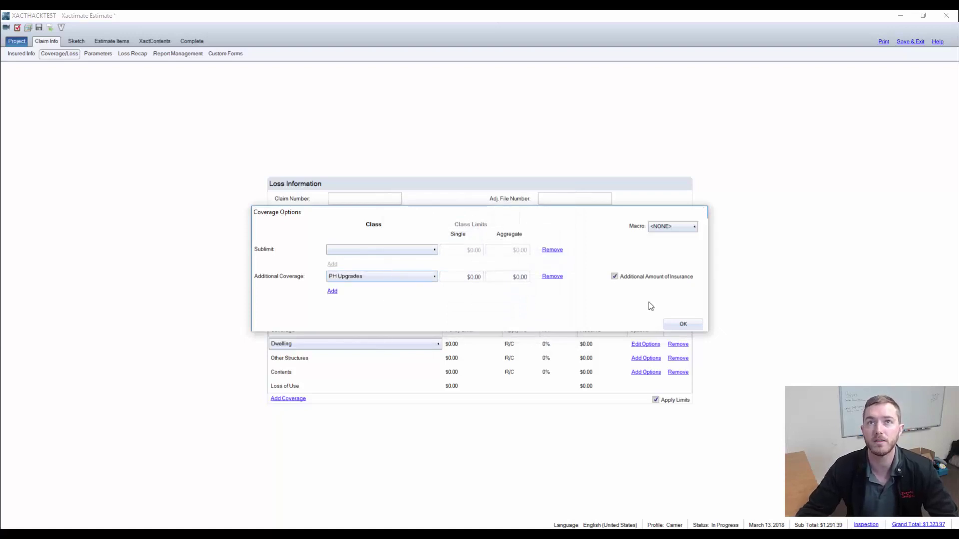
pyautogui.click(518, 278)
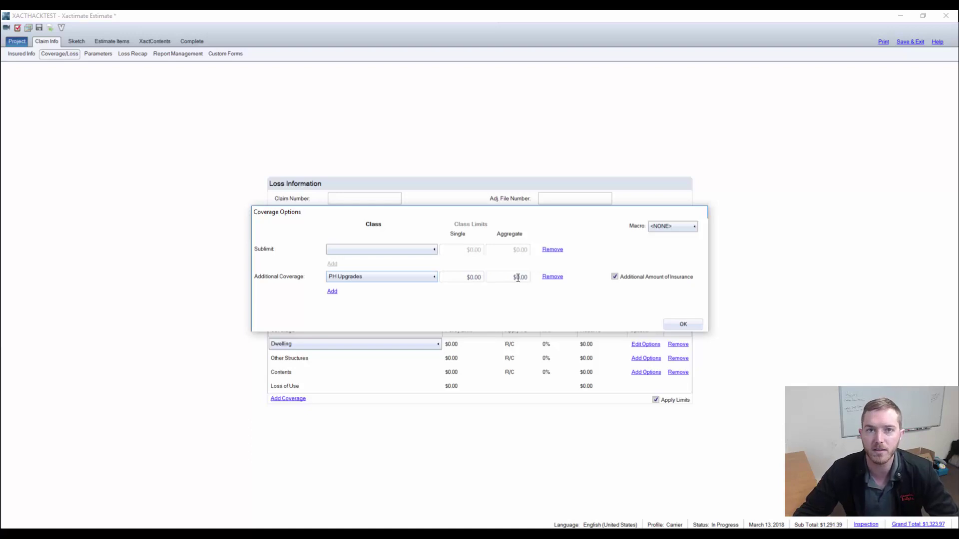
pyautogui.click(518, 278)
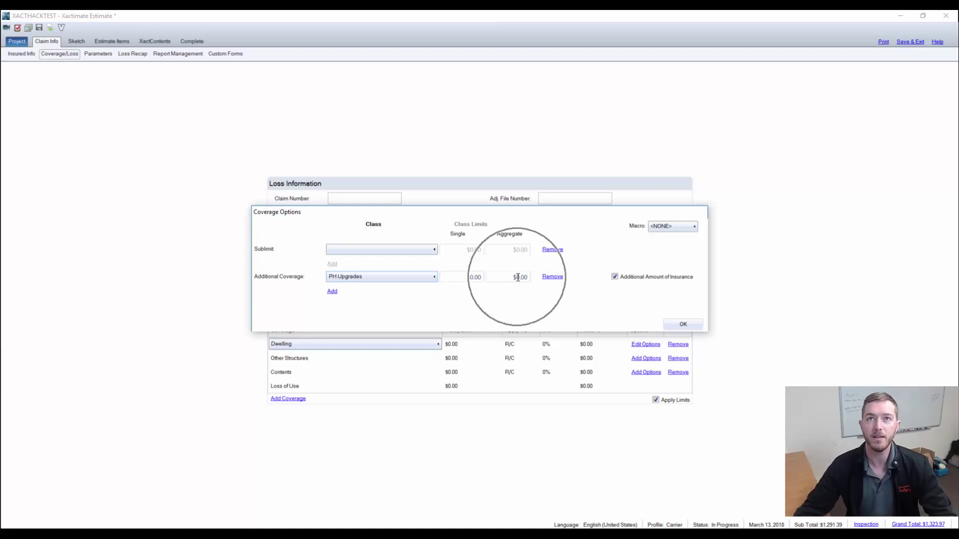
pyautogui.click(518, 279)
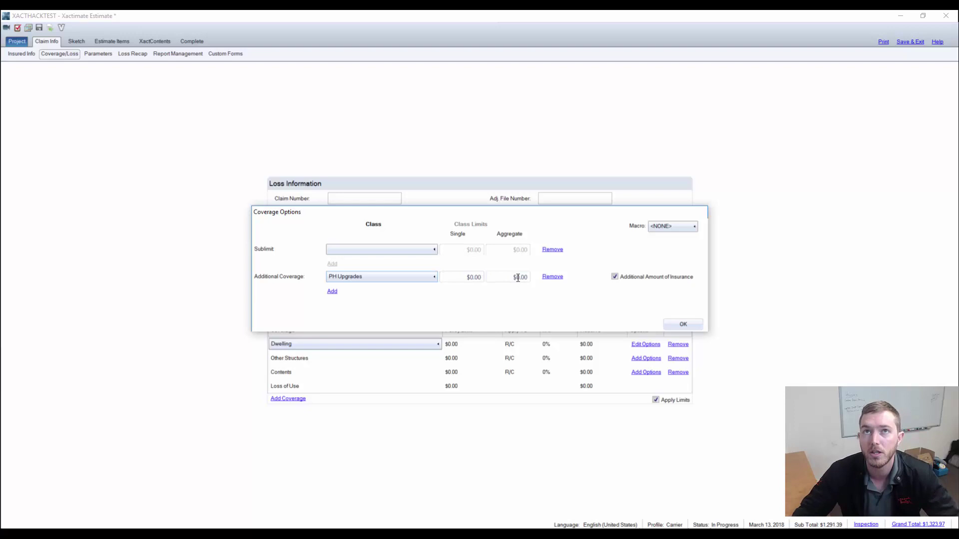
pyautogui.press('Left')
pyautogui.press('Left')
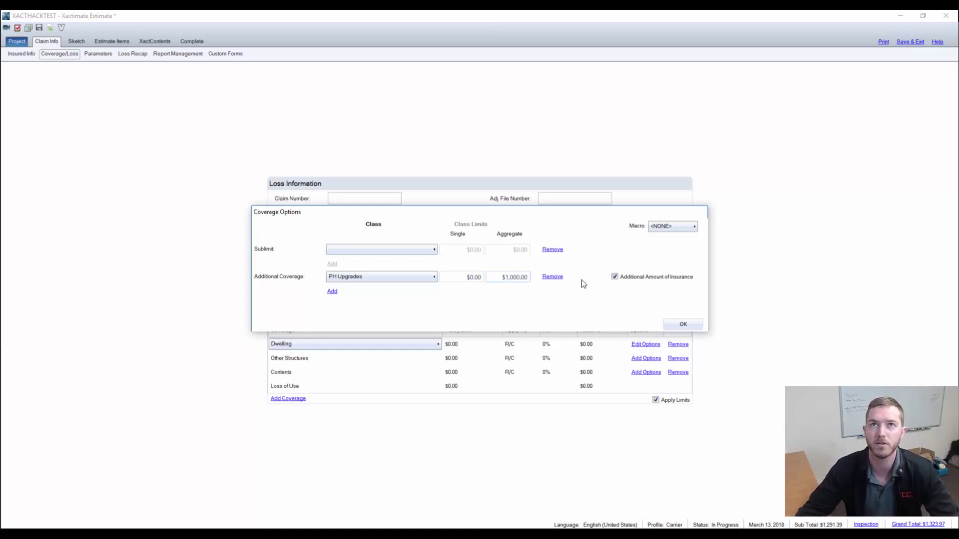
pyautogui.click(614, 277)
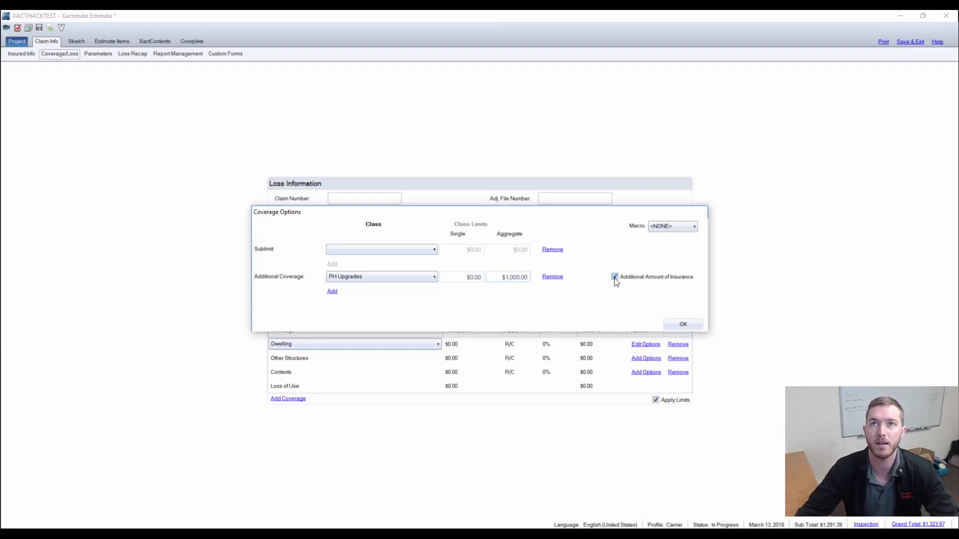
pyautogui.click(688, 326)
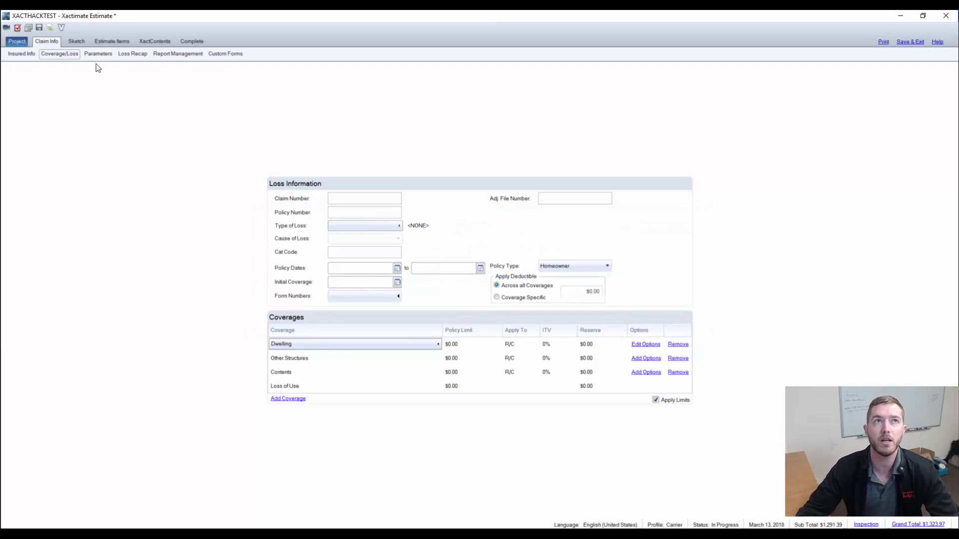
# List Room1's estimate items, showing Countertop - Tile ($292.77) and Countertop - Granite or Marble ($972.86).
pyautogui.click(77, 42)
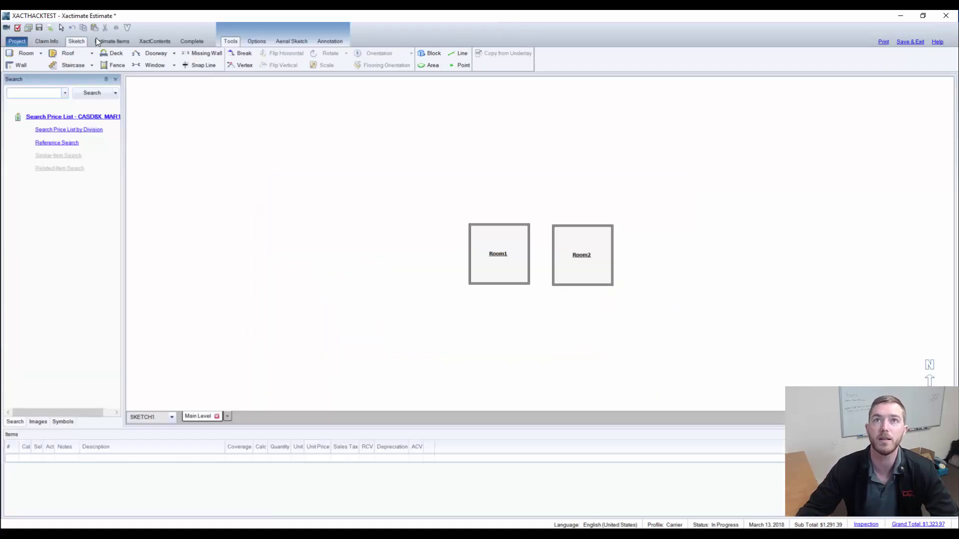
pyautogui.click(102, 41)
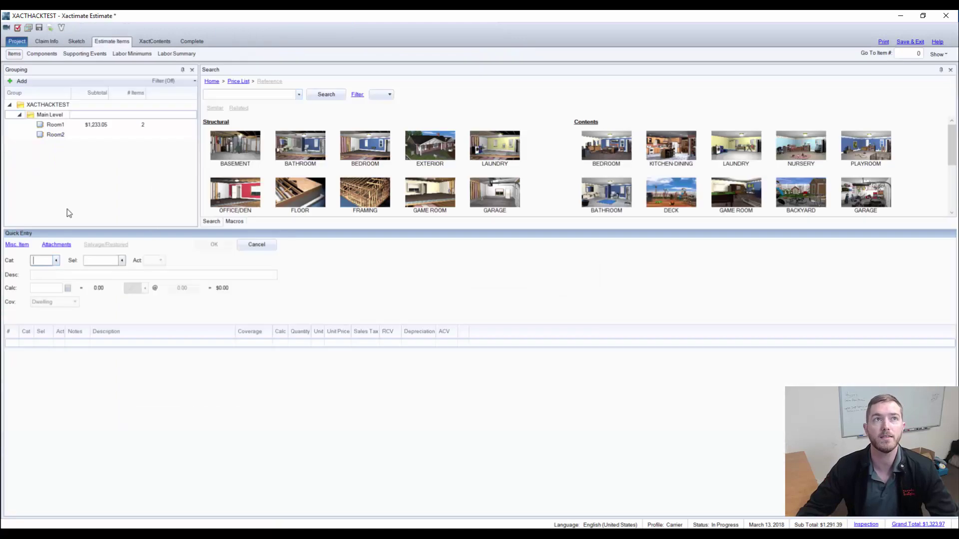
pyautogui.click(68, 124)
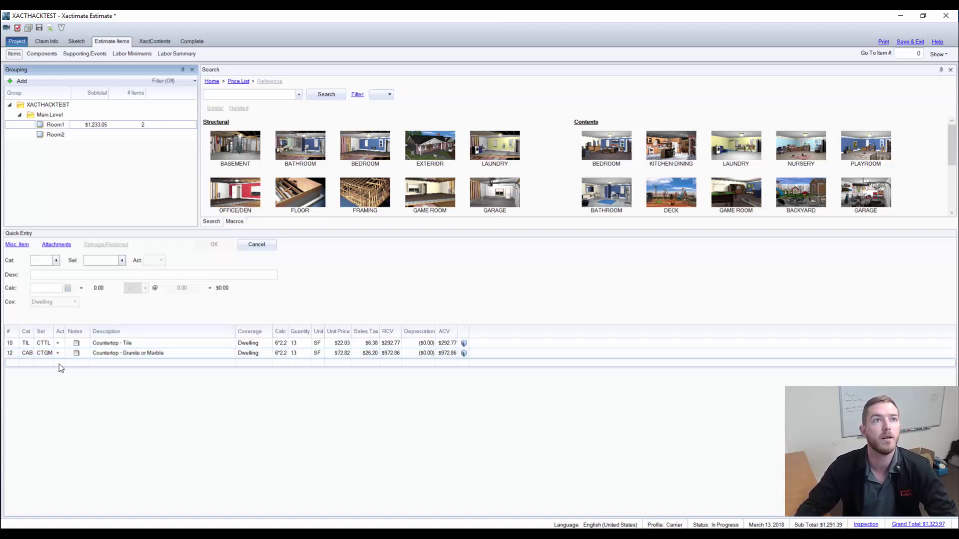
# Change the Countertop - Granite or Marble line's coverage to PH Upgrades.
pyautogui.click(15, 354)
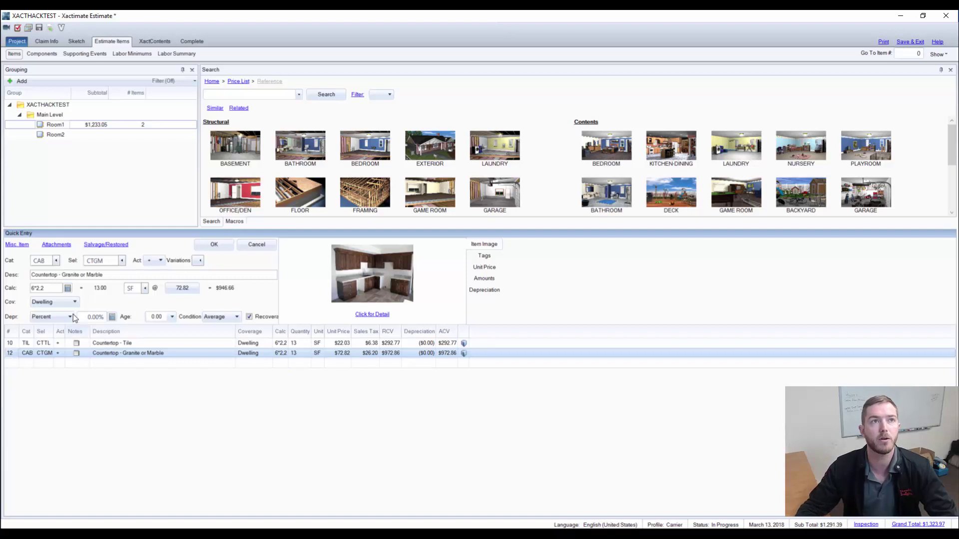
pyautogui.click(62, 307)
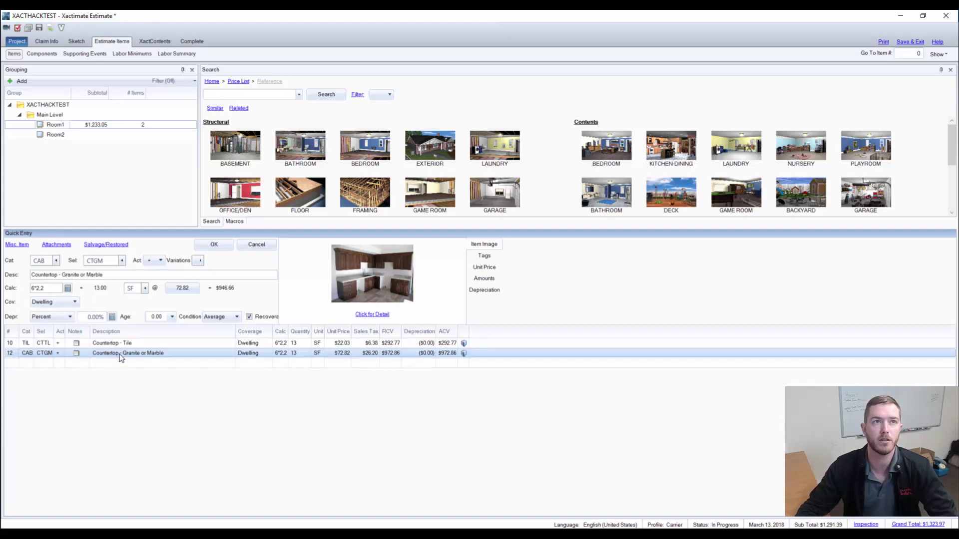
pyautogui.click(65, 303)
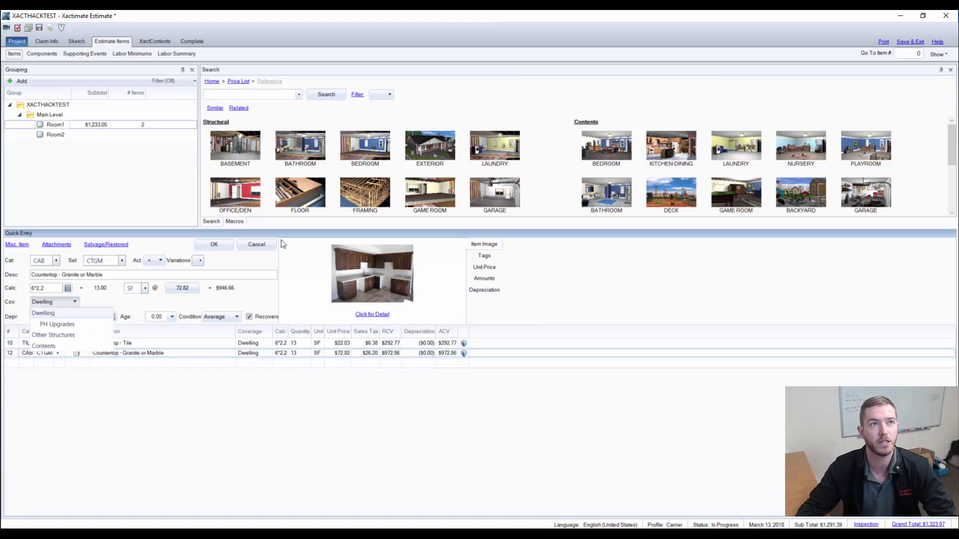
pyautogui.click(57, 325)
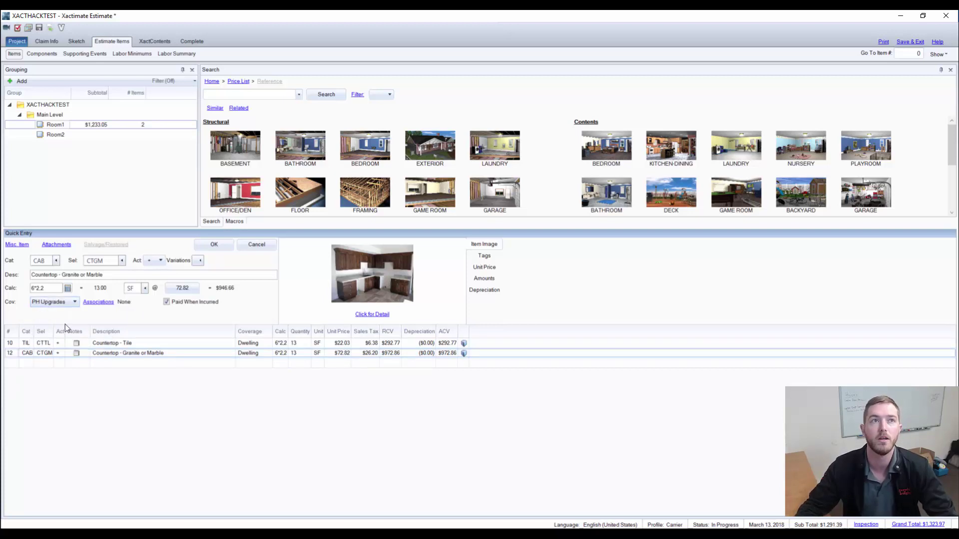
# Associate the granite countertop line with Countertop - Tile and save the line.
pyautogui.click(106, 301)
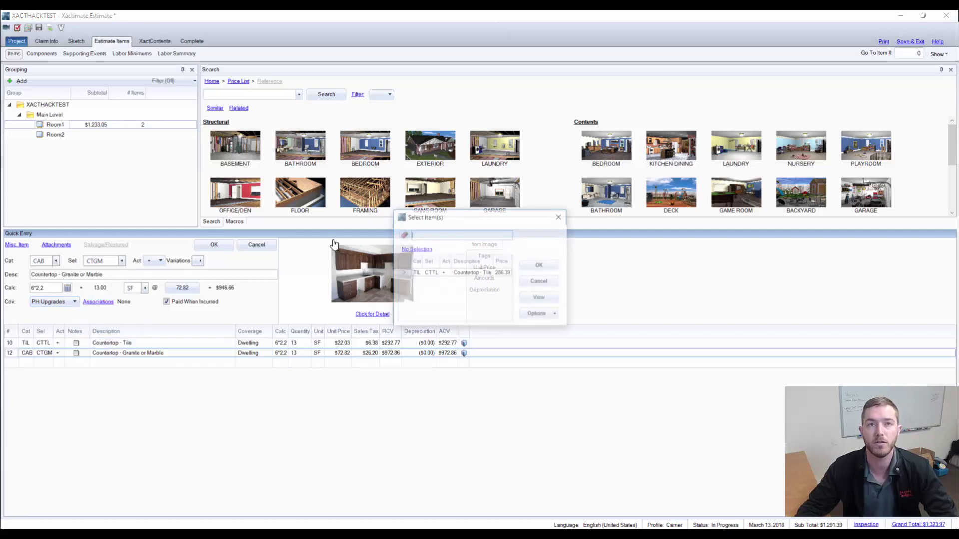
pyautogui.click(441, 277)
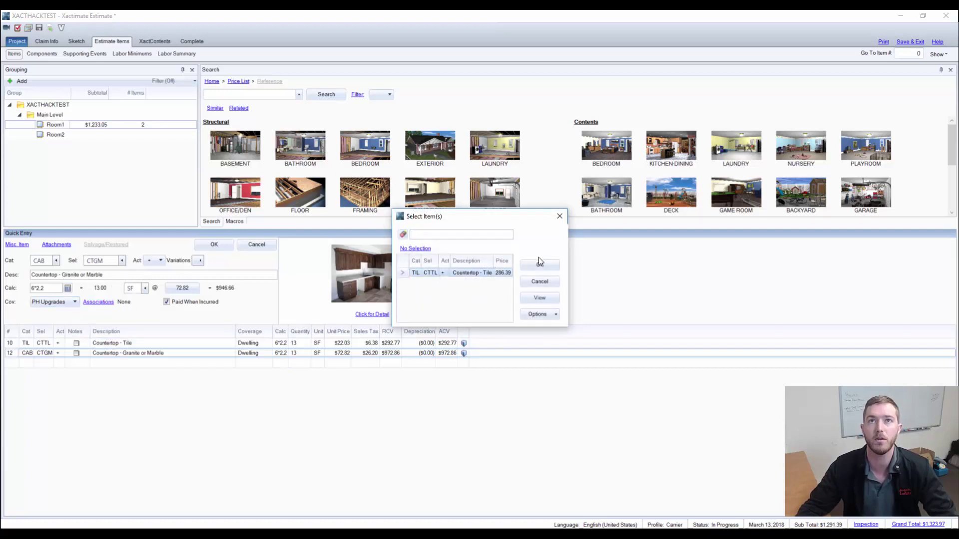
pyautogui.click(540, 265)
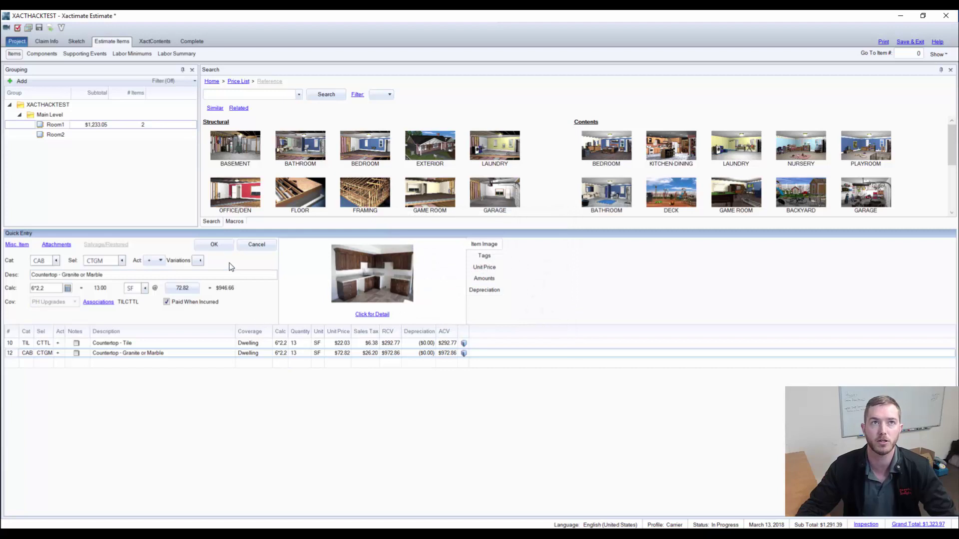
pyautogui.click(215, 245)
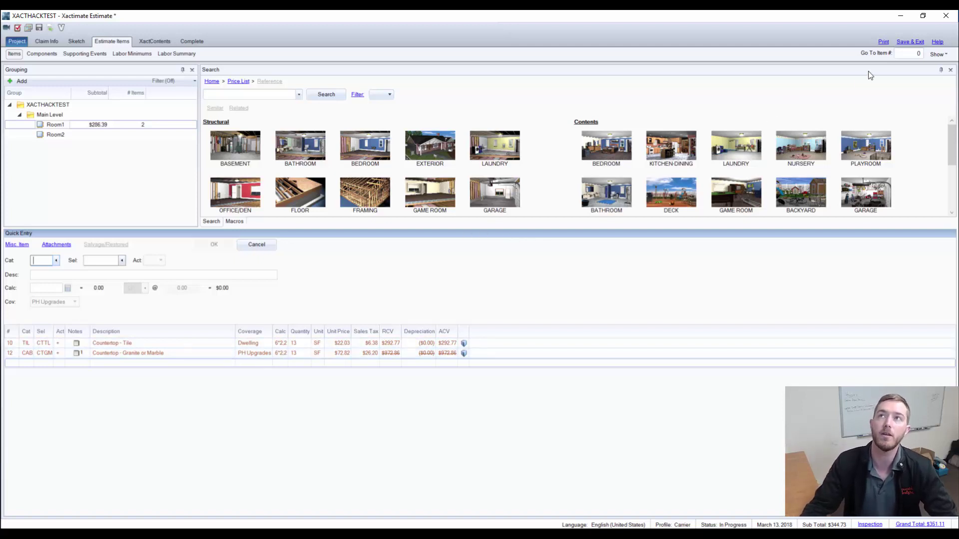
pyautogui.click(883, 41)
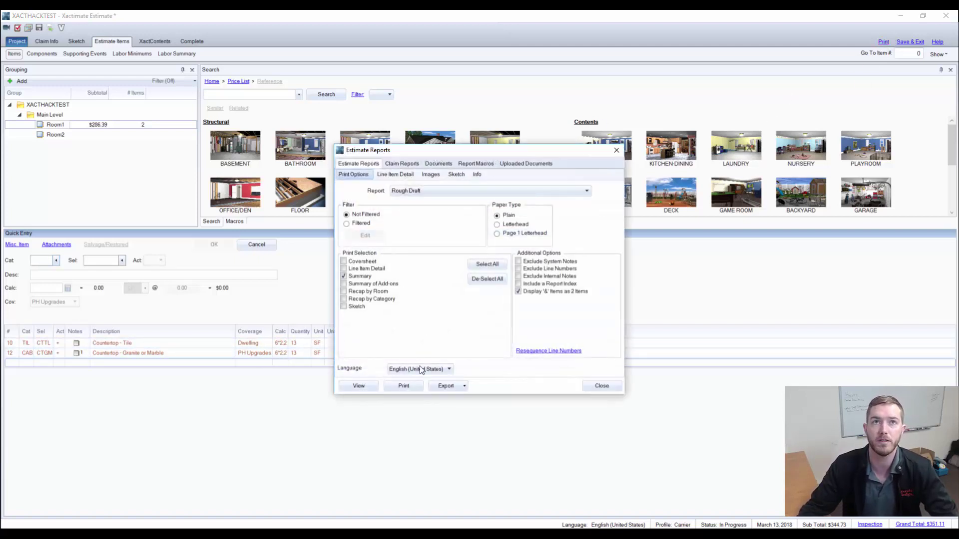
pyautogui.click(358, 386)
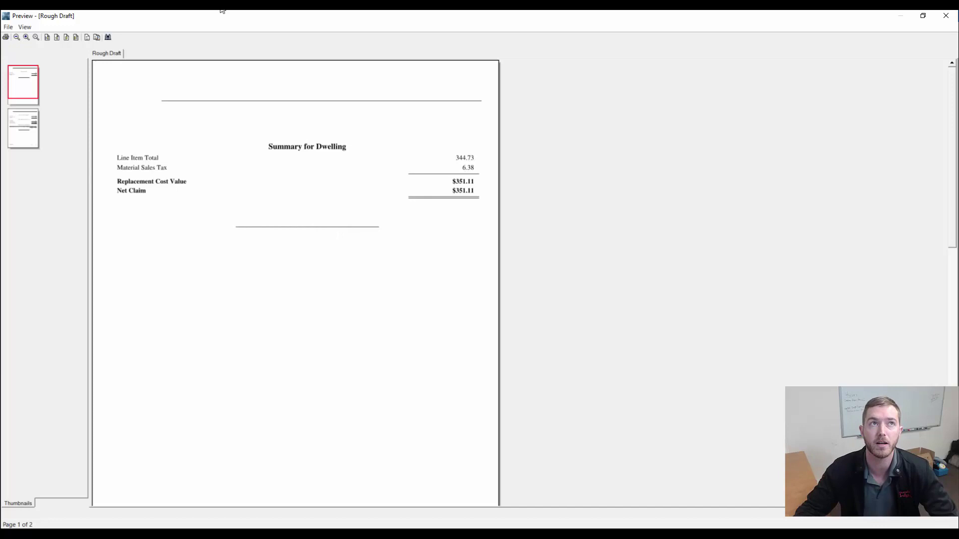
pyautogui.scroll(-3, 163, 160)
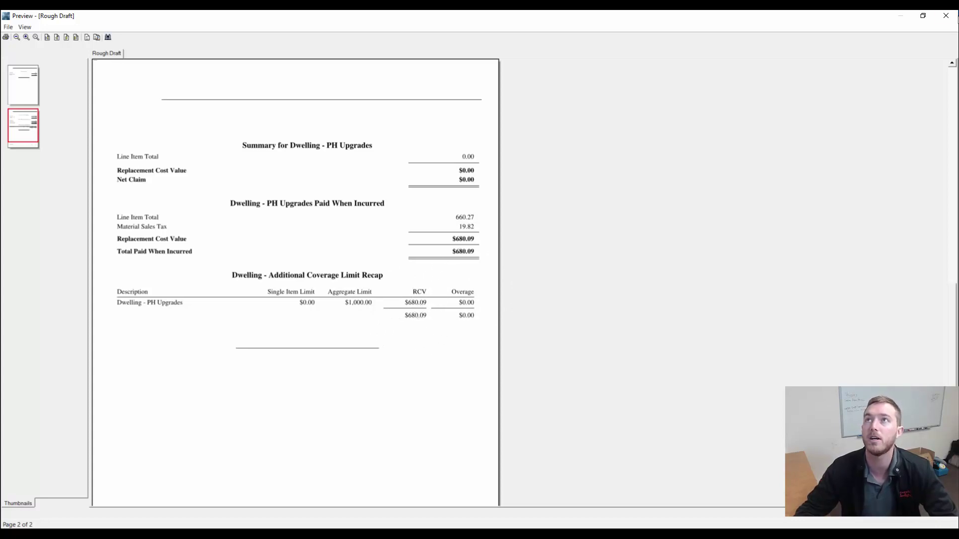
pyautogui.click(952, 16)
# Reopen the Dwelling coverage options and lower the PH Upgrades aggregate limit to $500.00.
pyautogui.click(601, 385)
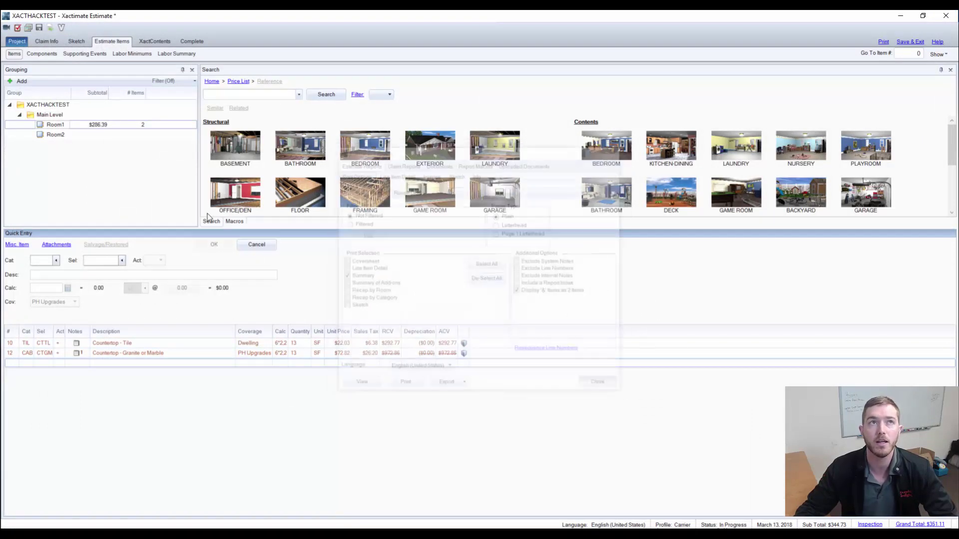
pyautogui.click(47, 43)
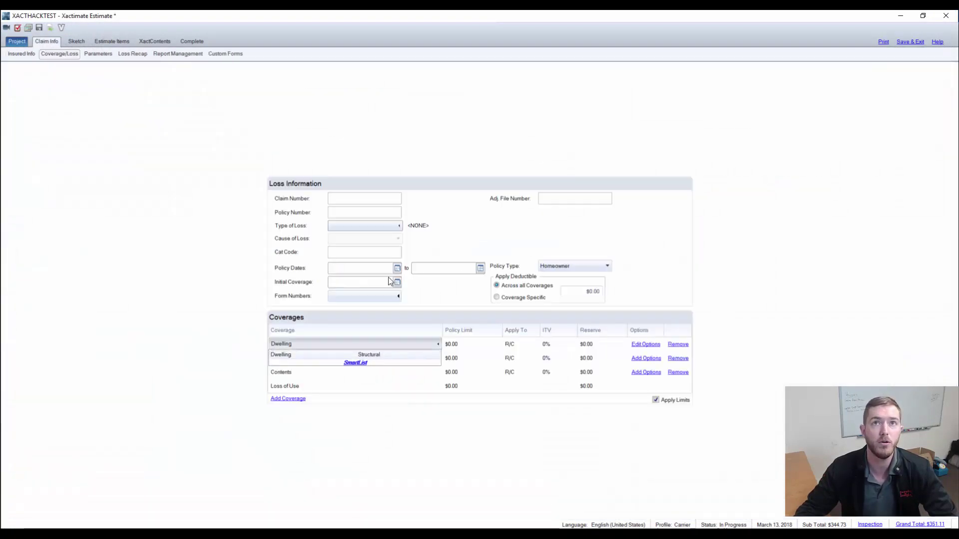
pyautogui.click(629, 343)
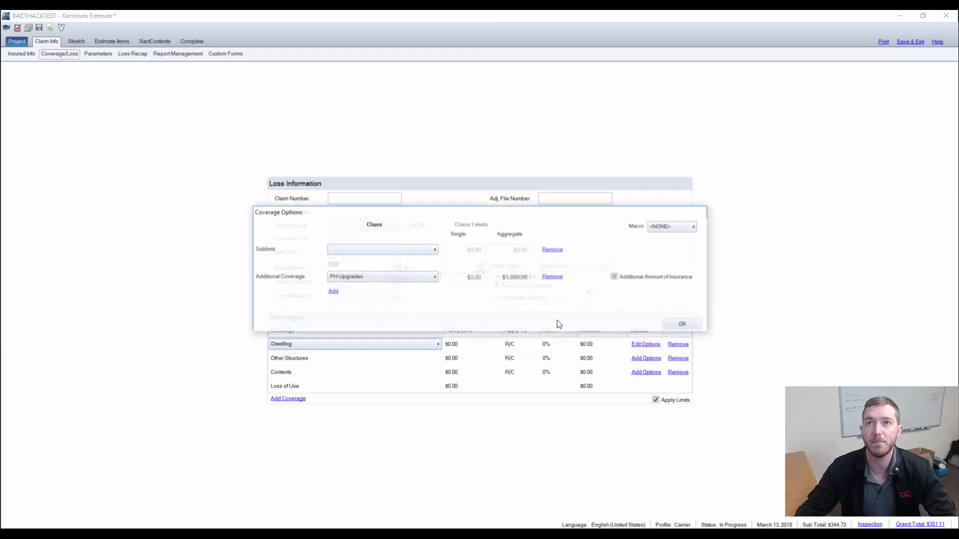
pyautogui.write('500')
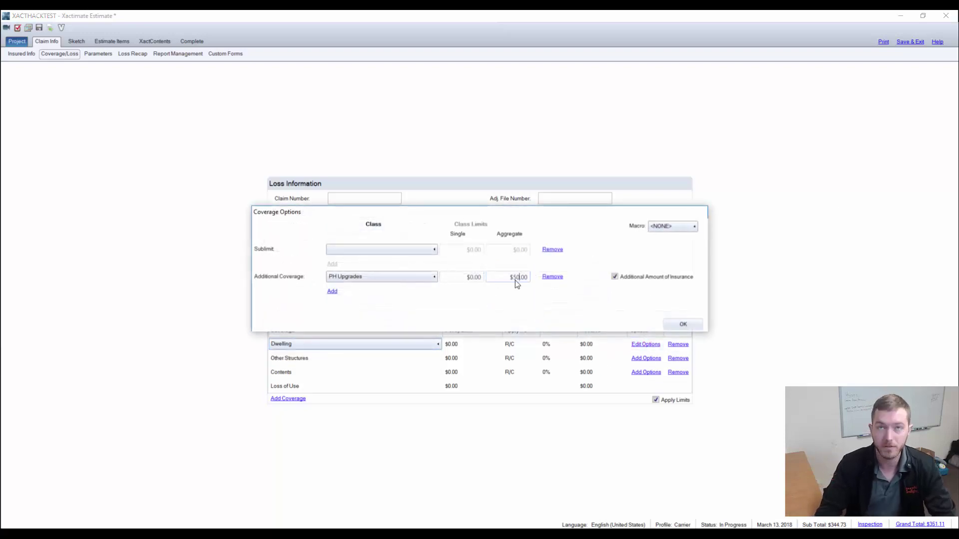
pyautogui.click(682, 325)
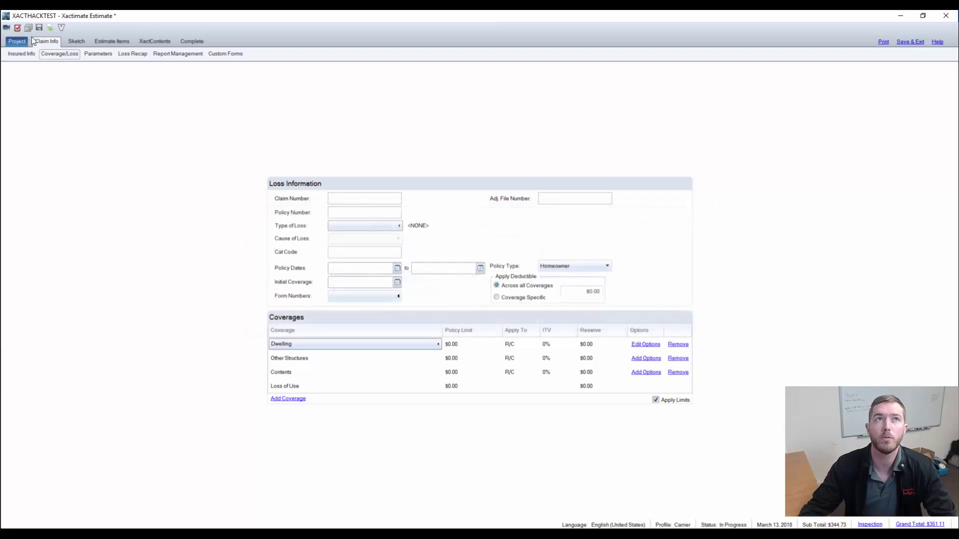
# Preview the Rough Draft report and scroll to page 2 showing $500.00 paid and $180.09 overage.
pyautogui.click(884, 42)
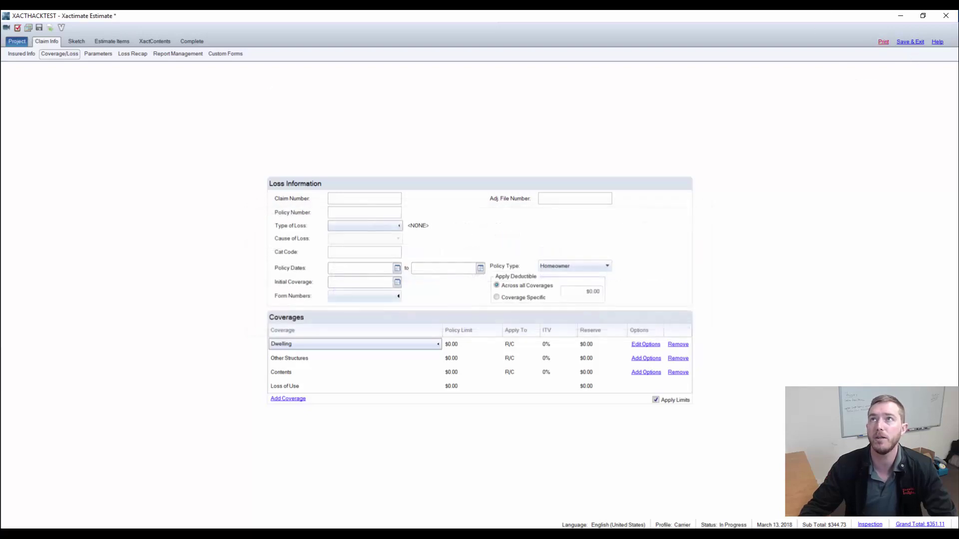
pyautogui.click(359, 386)
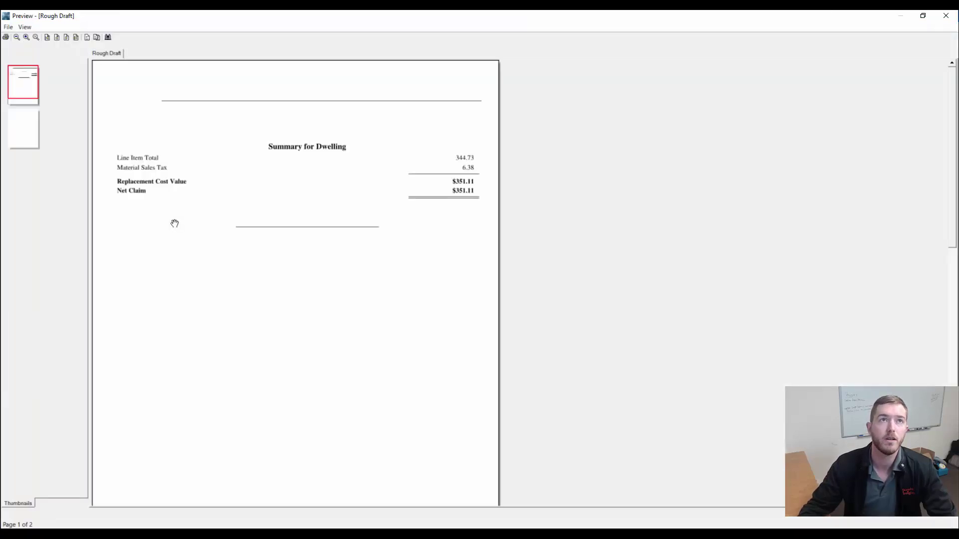
pyautogui.scroll(-3, 195, 216)
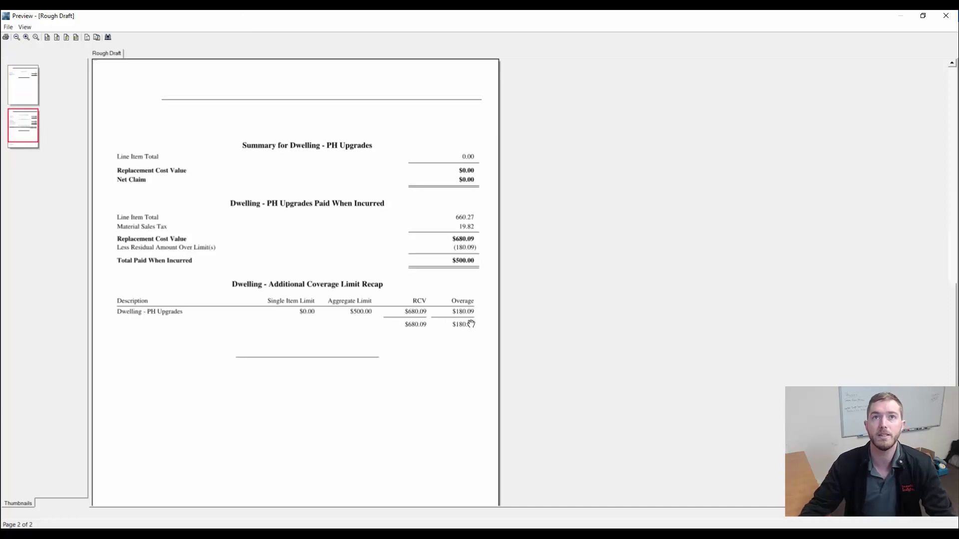